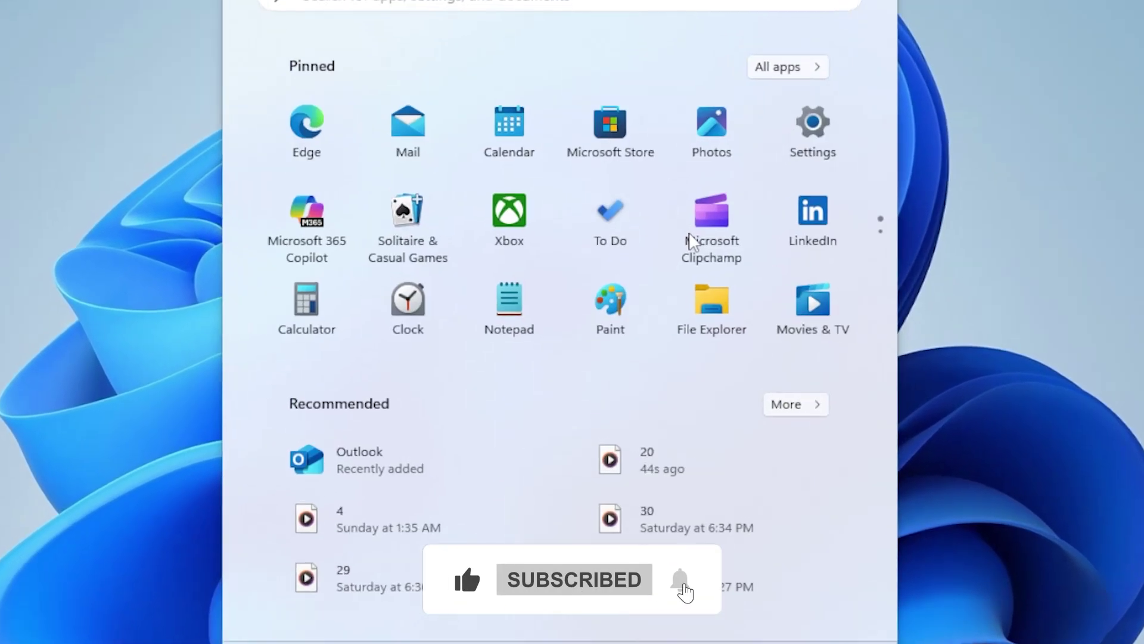
text(dev)
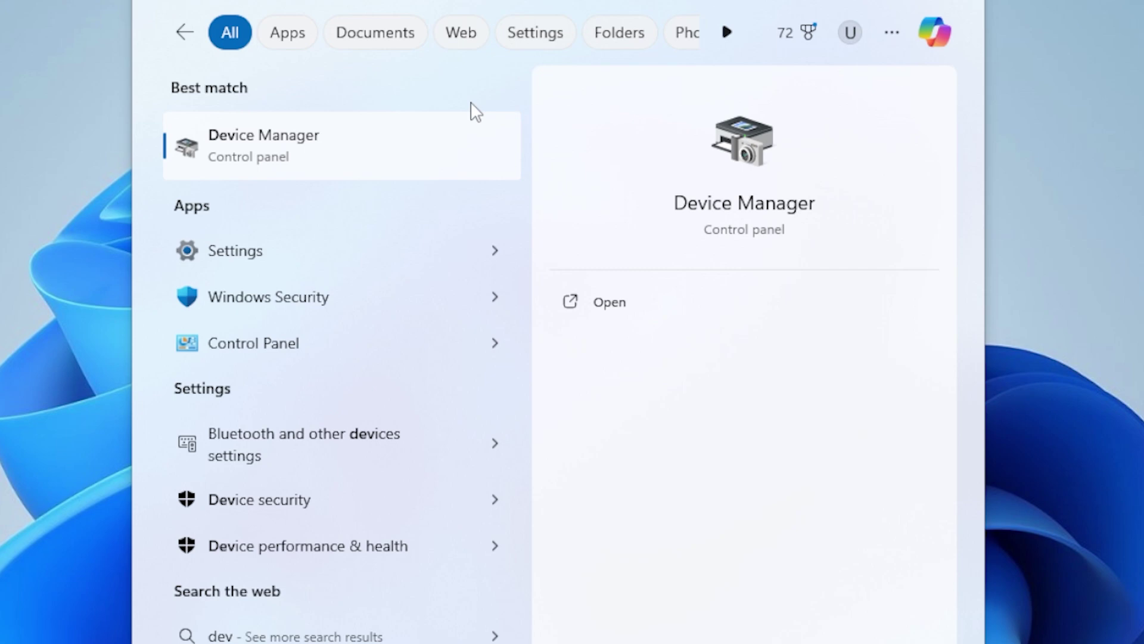
Open Device Manager and select the Realtek PCIe 2.5GbE Family Controller under Network adapters.
click(360, 146)
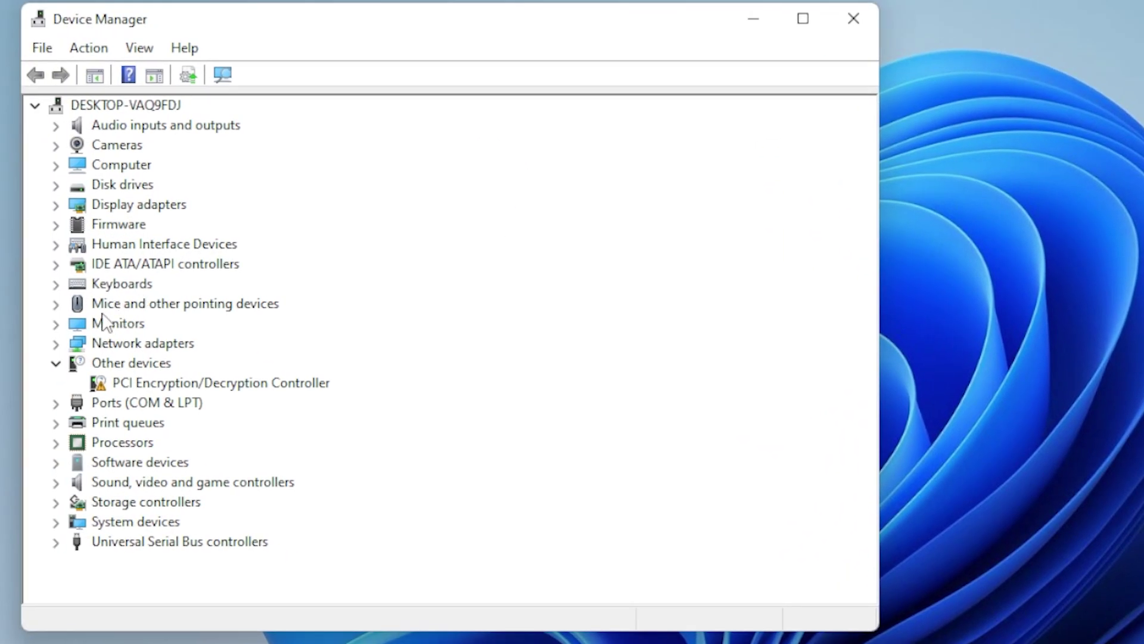
click(56, 344)
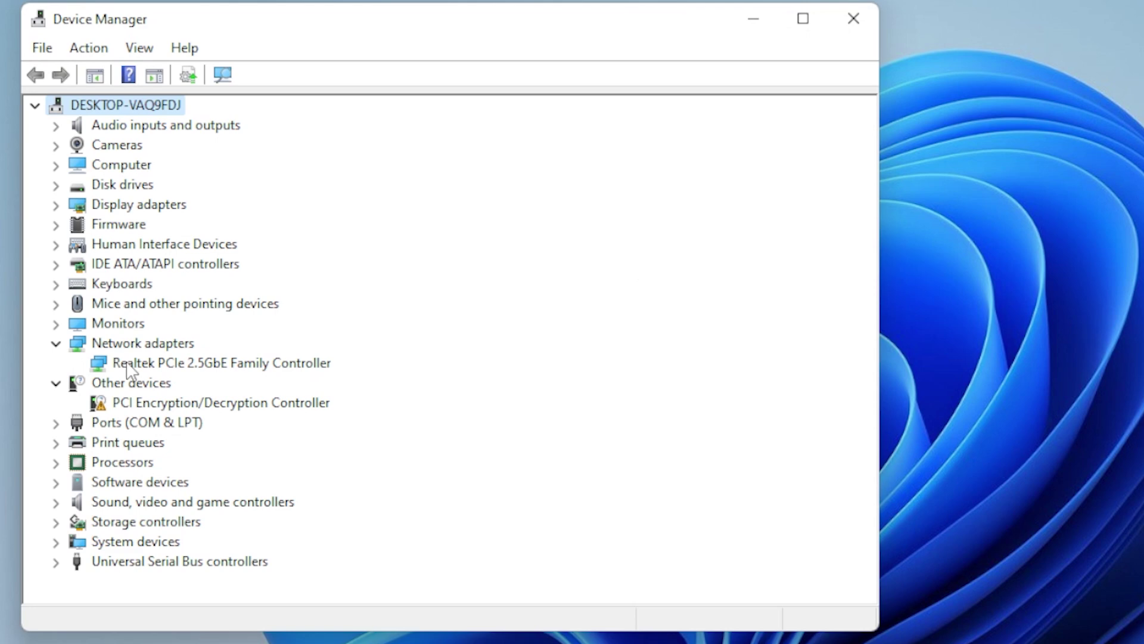
click(304, 365)
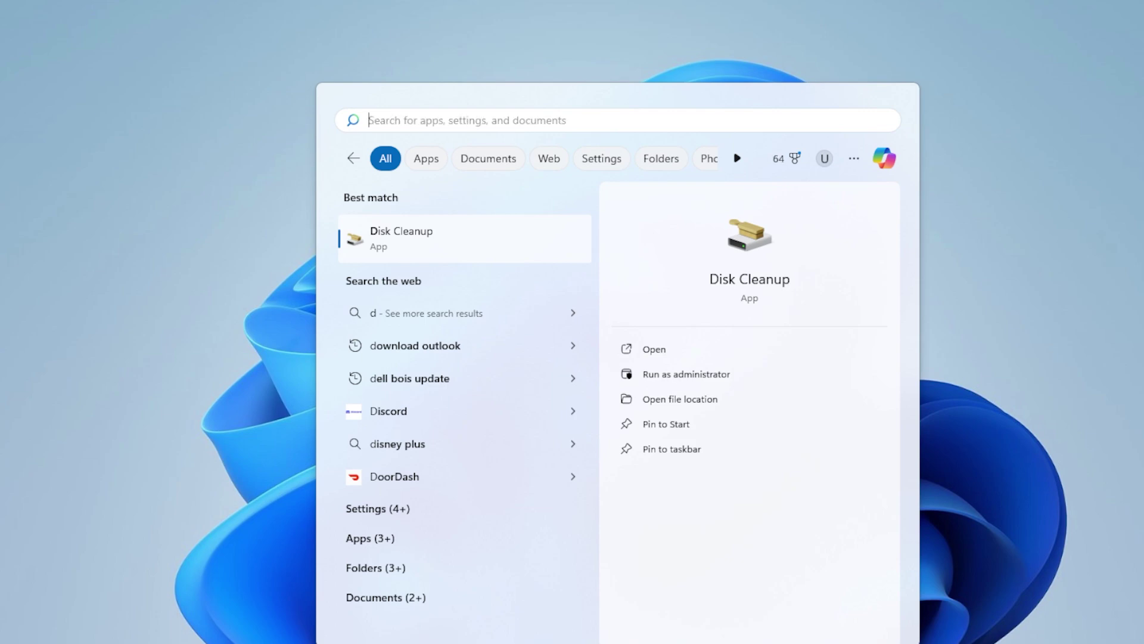
text(ed)
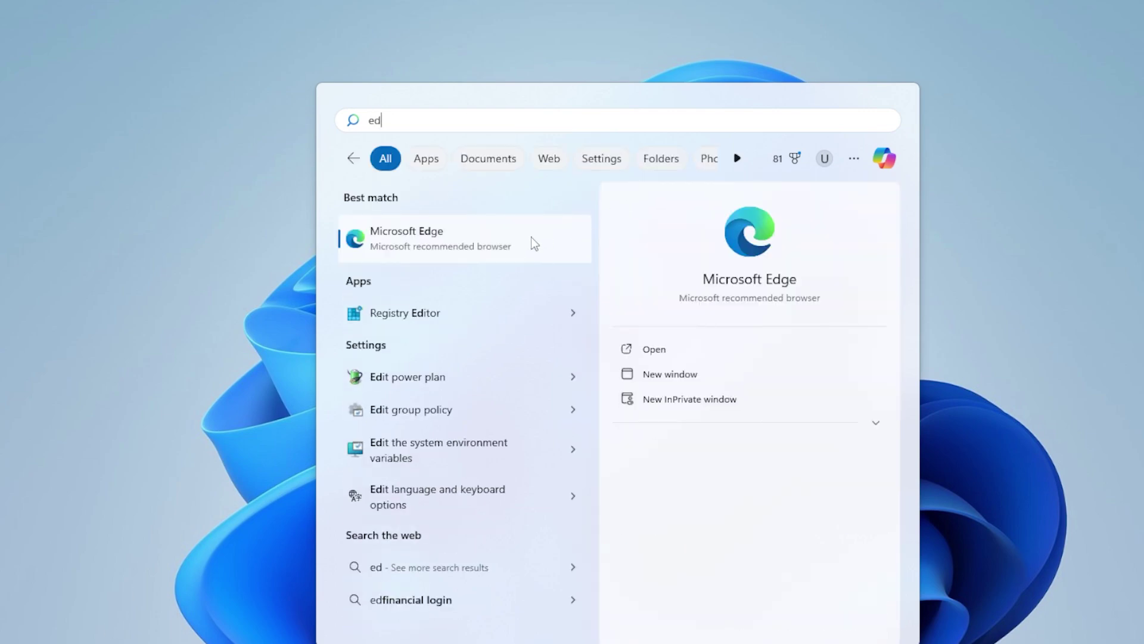
Search Bing for 'intel' in a maximized Edge window and open Intel's Drivers and Software result.
click(530, 236)
text(intel)
key(Return)
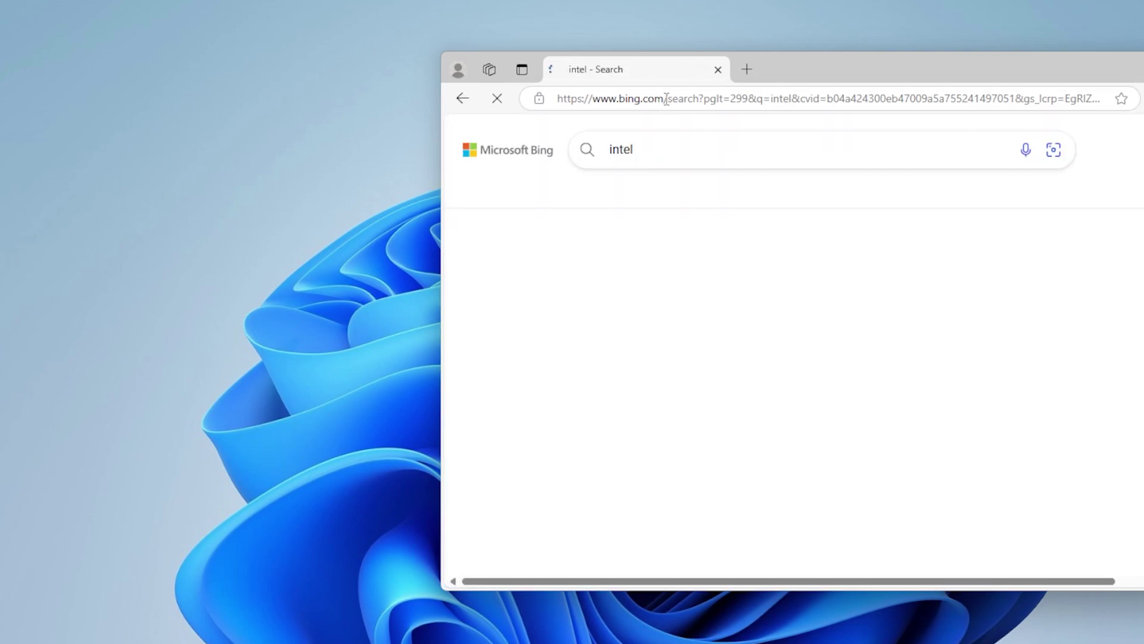
double_click(941, 76)
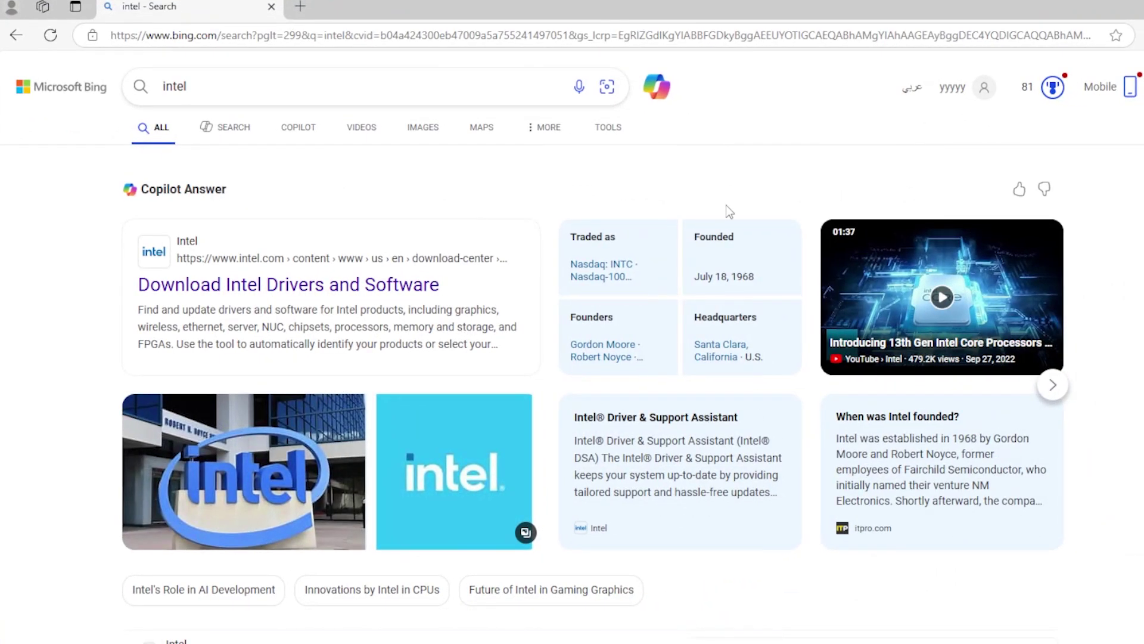
click(287, 284)
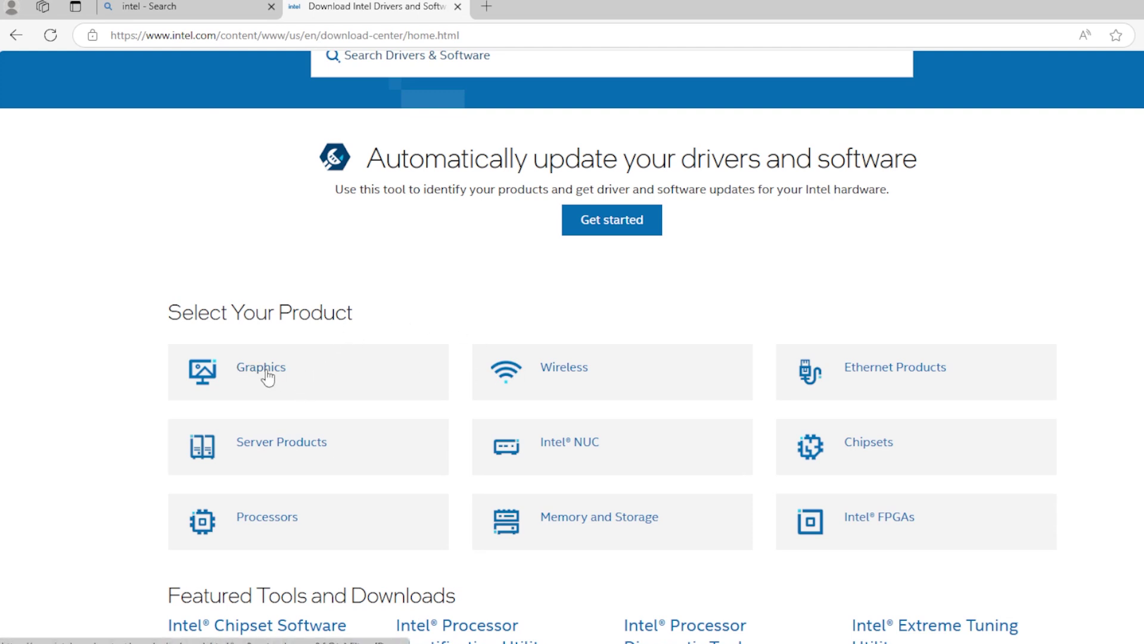
Browse Intel's Ethernet Products downloads, including the Network Adapter Driver for Windows 11.
click(880, 374)
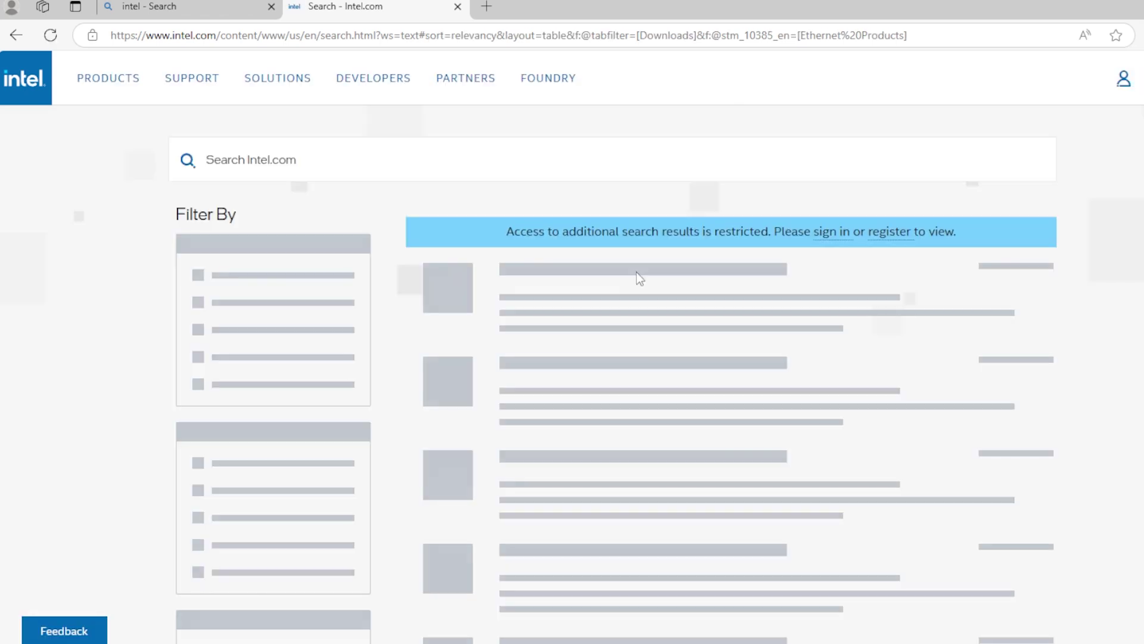
scroll(859, 313, down, 2)
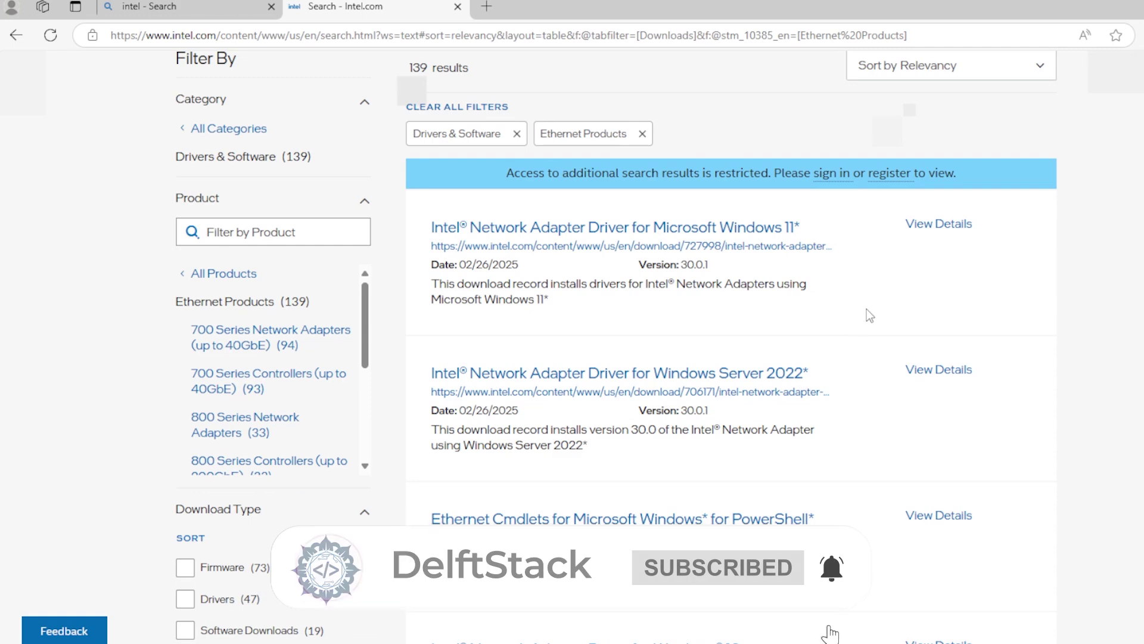
scroll(866, 309, down, 2)
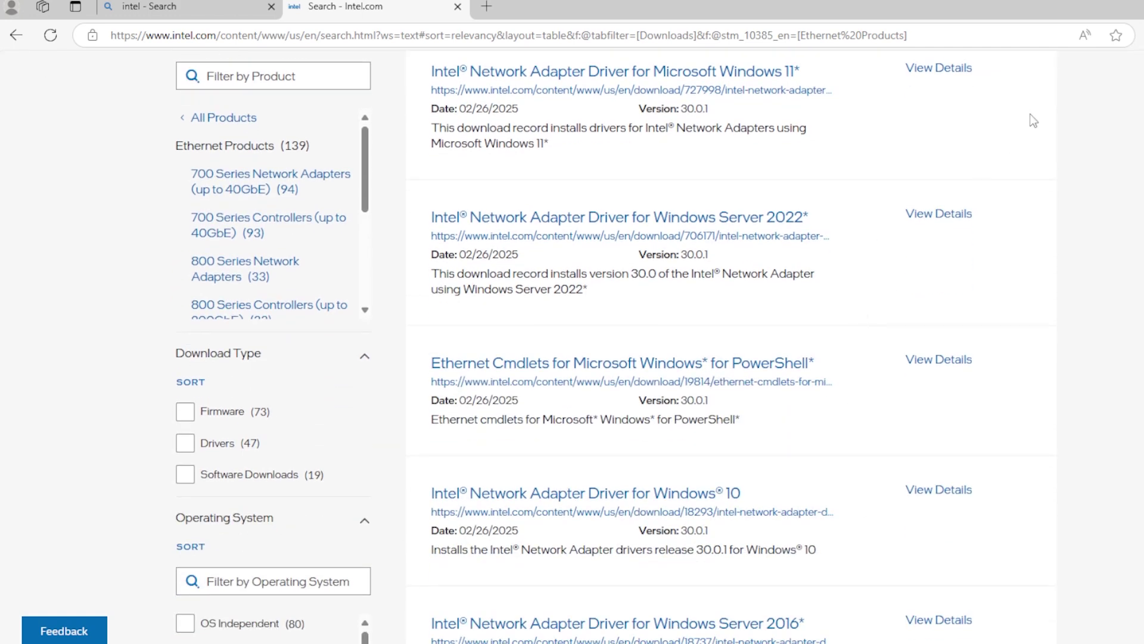
scroll(1013, 164, up, 3)
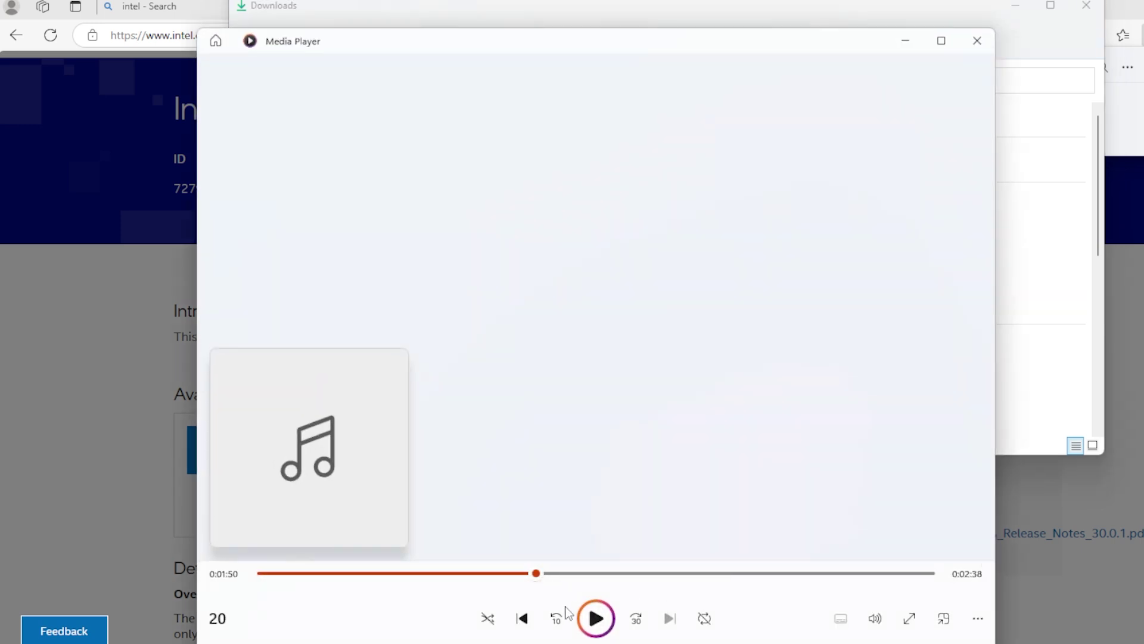
Open the Wired_driver_30.0.1_x64 archive from Downloads and run its SetupBD installer.
click(596, 618)
click(904, 40)
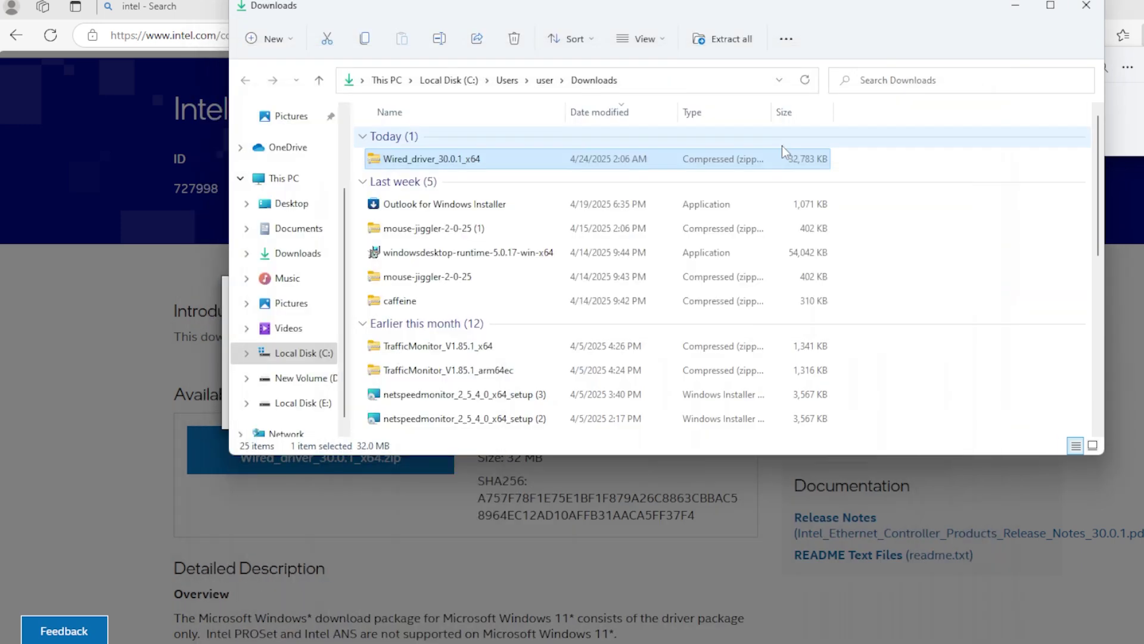
double_click(443, 159)
scroll(478, 196, down, 1)
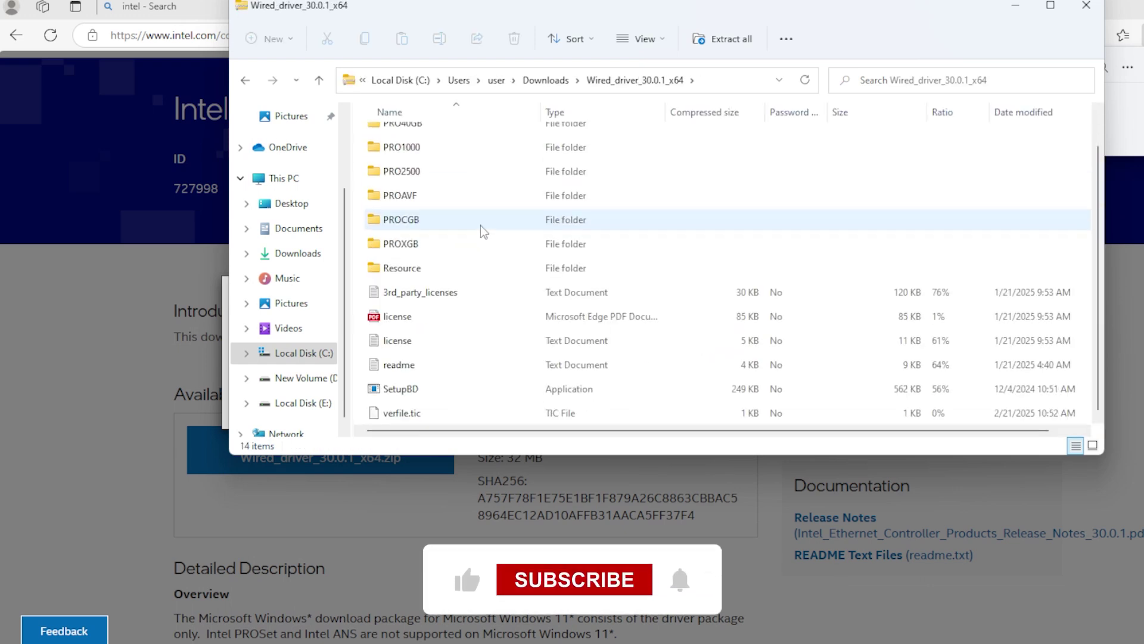
double_click(435, 394)
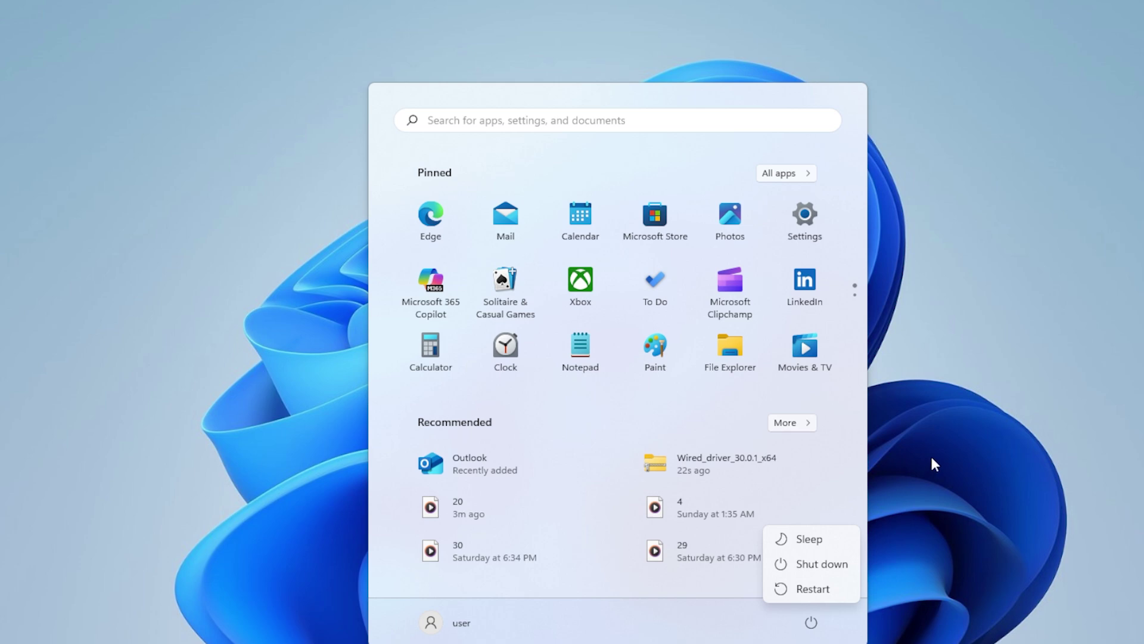
click(931, 455)
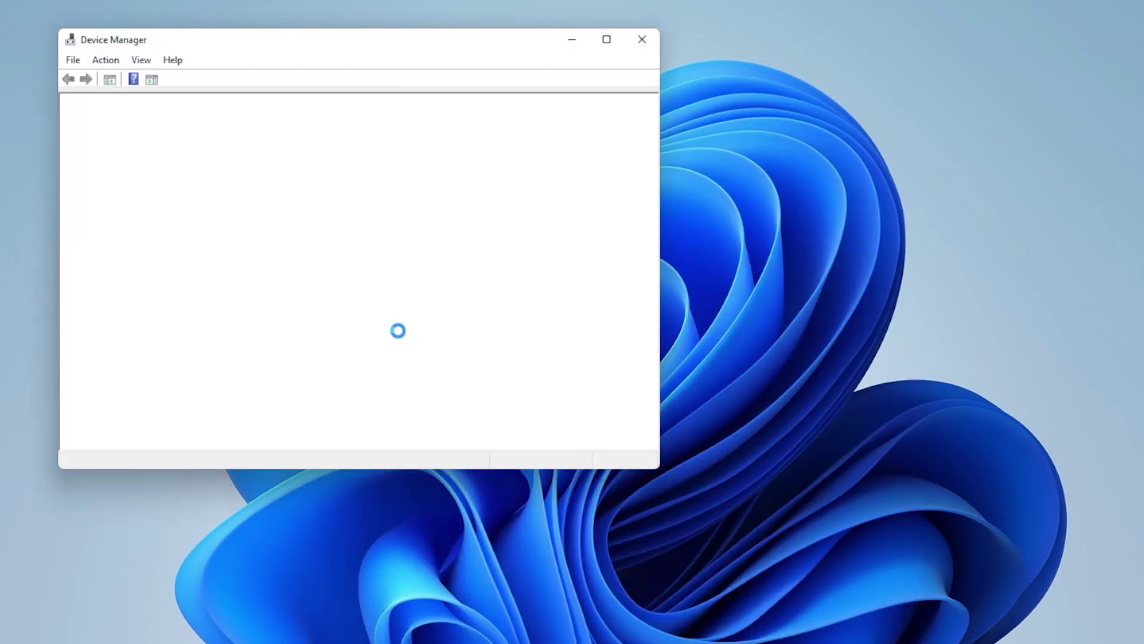
Scan for hardware changes, then start a driver update for the Realtek PCIe 2.5GbE controller.
click(80, 268)
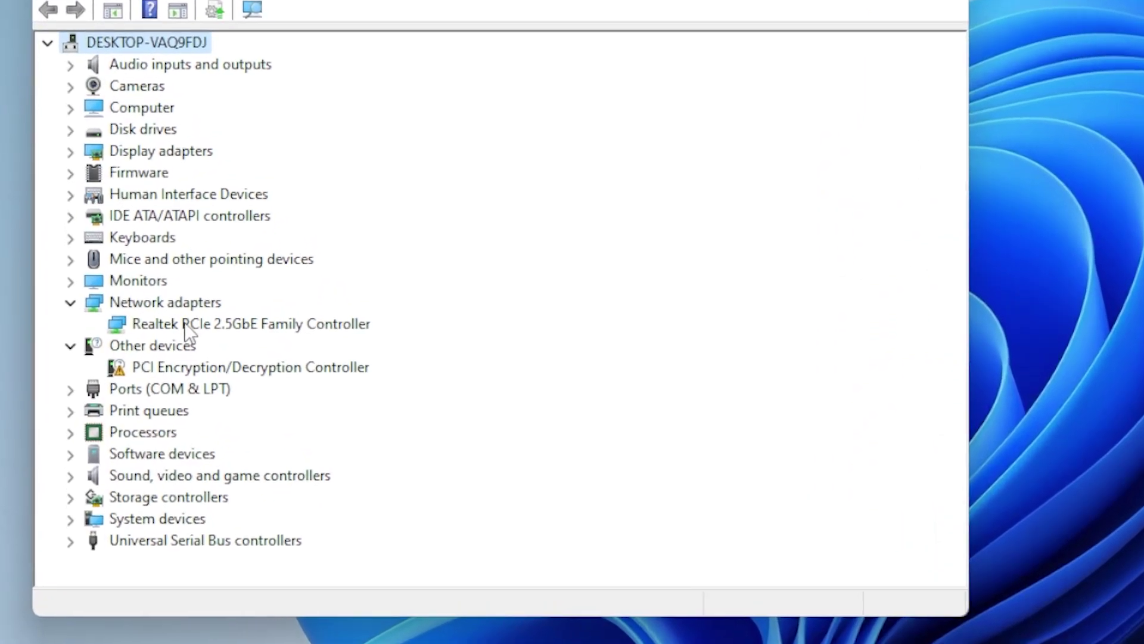
right_click(188, 323)
click(218, 309)
click(92, 7)
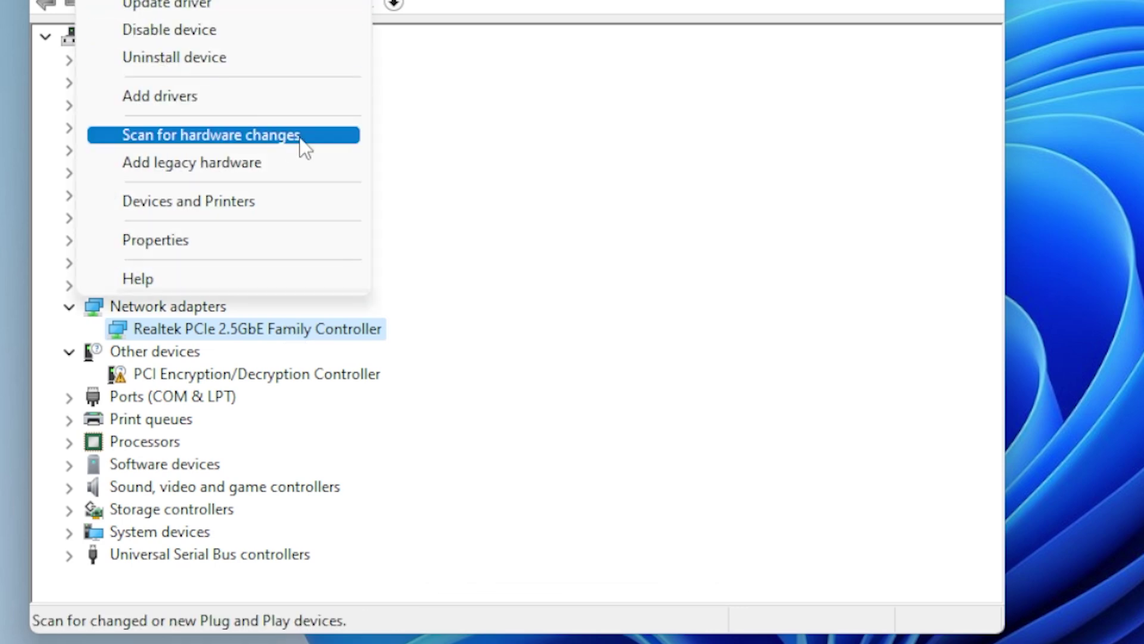
click(211, 134)
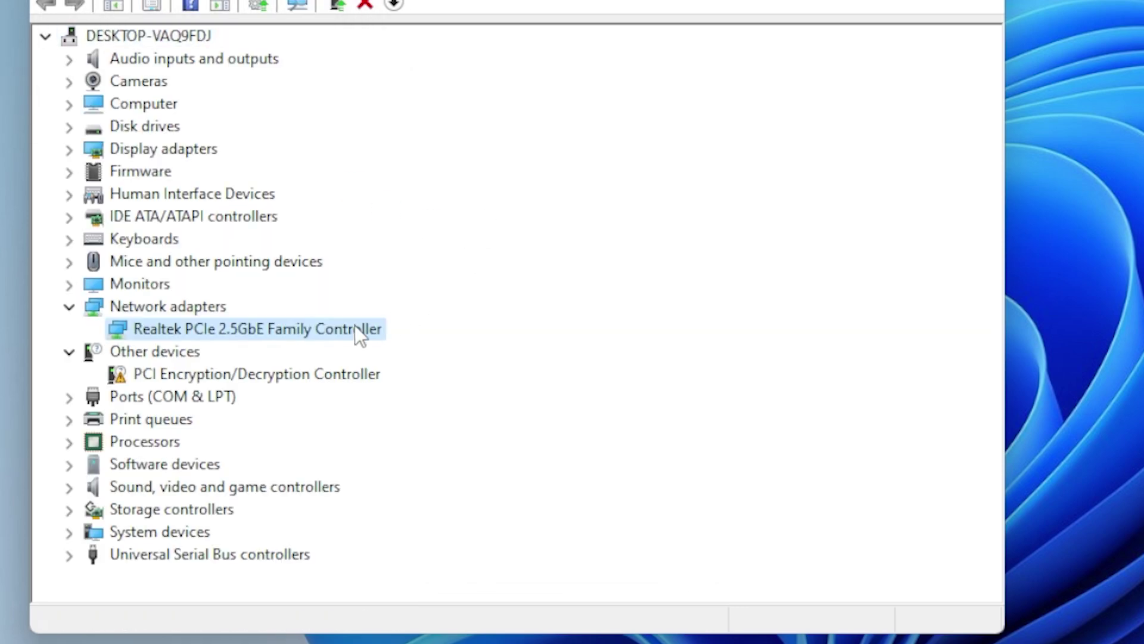
right_click(340, 327)
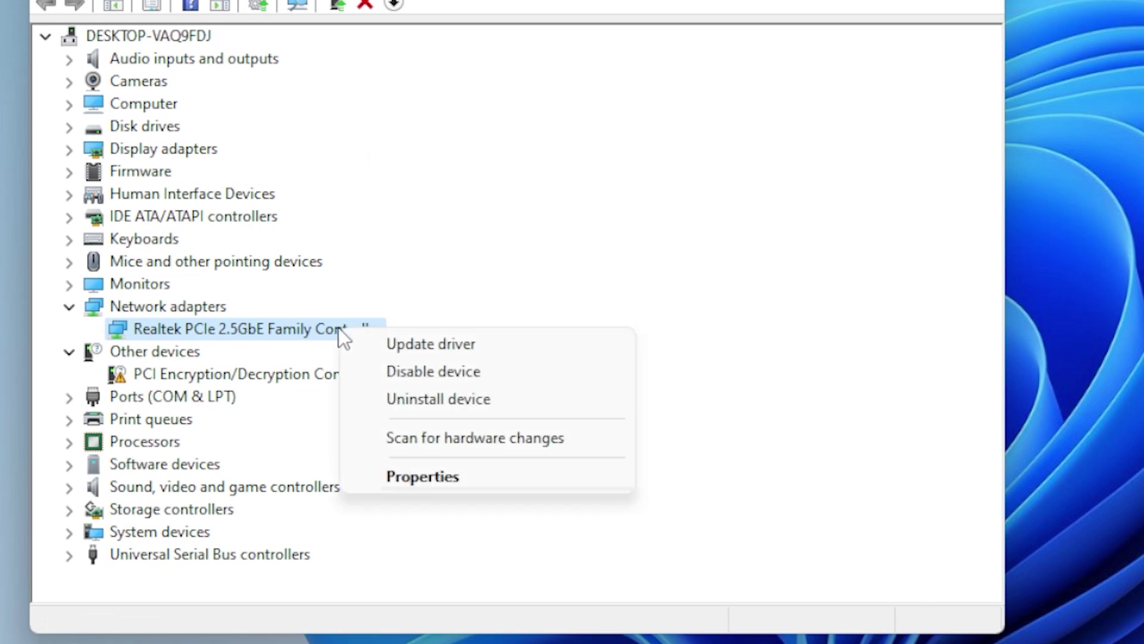
click(427, 344)
Browse local drivers, pick the Realtek model from the driver list, then cancel the update.
click(435, 371)
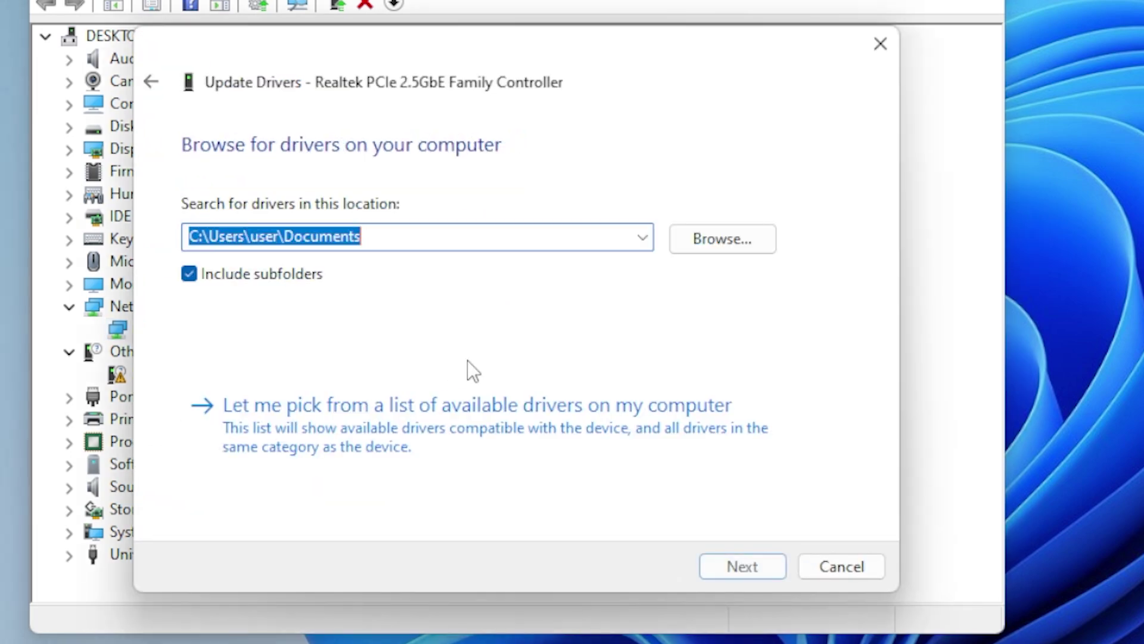
click(711, 248)
scroll(840, 395, down, 2)
click(1063, 566)
click(690, 429)
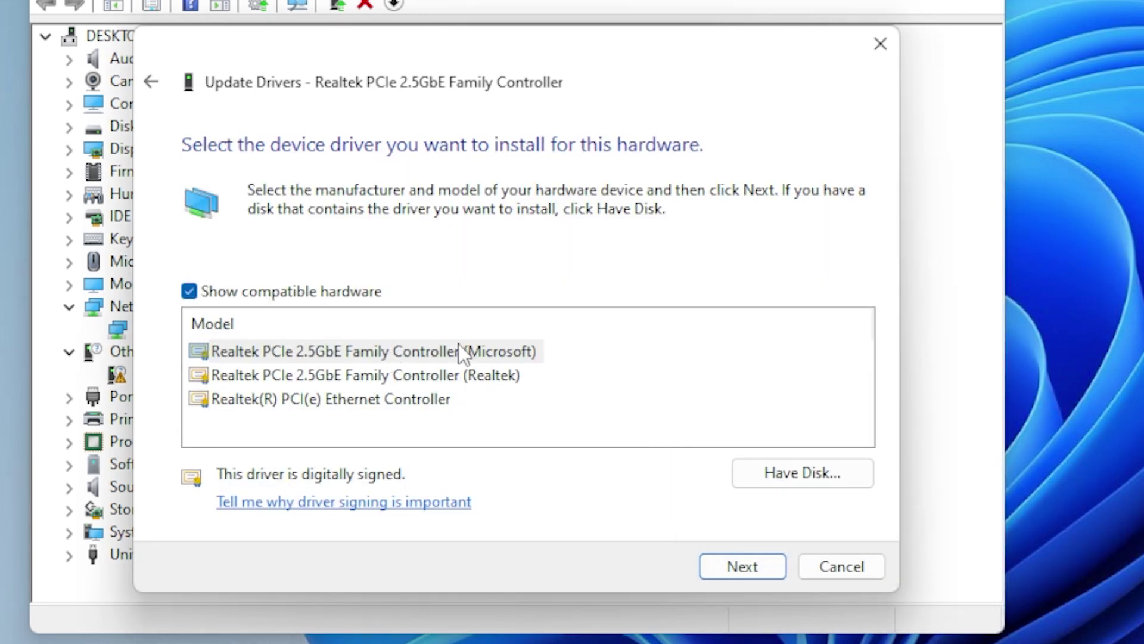
click(459, 374)
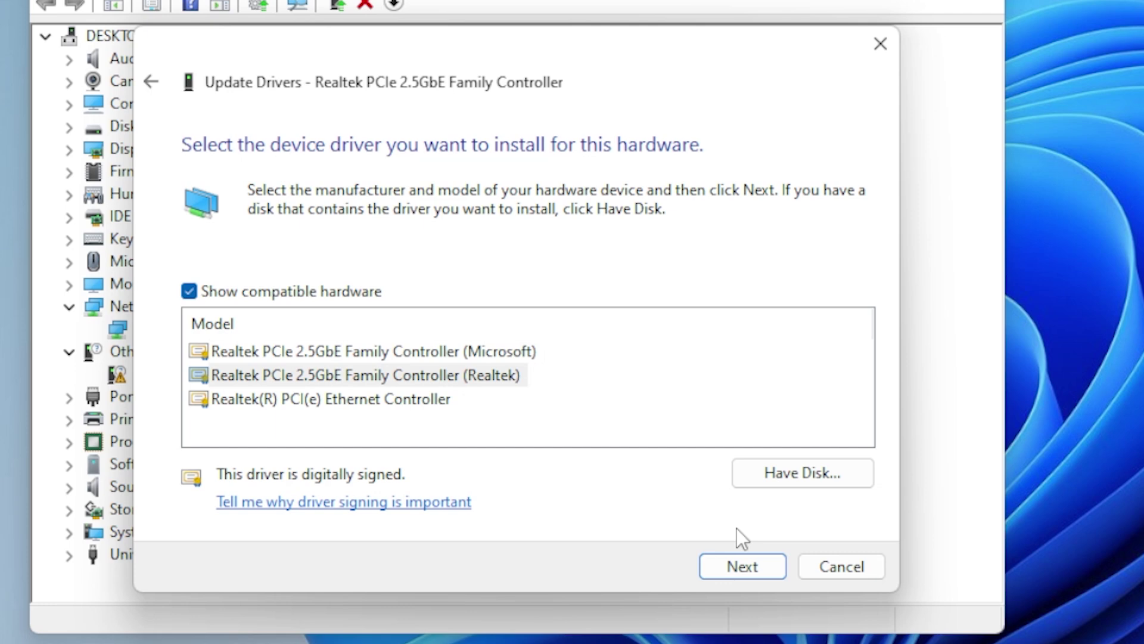
click(824, 565)
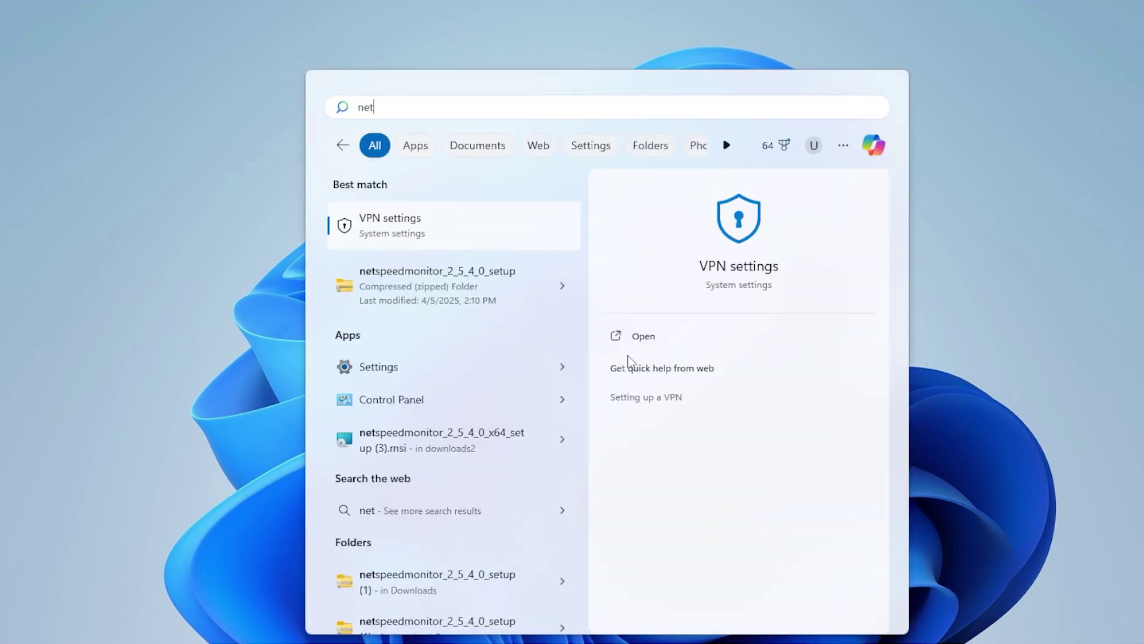
text(twork)
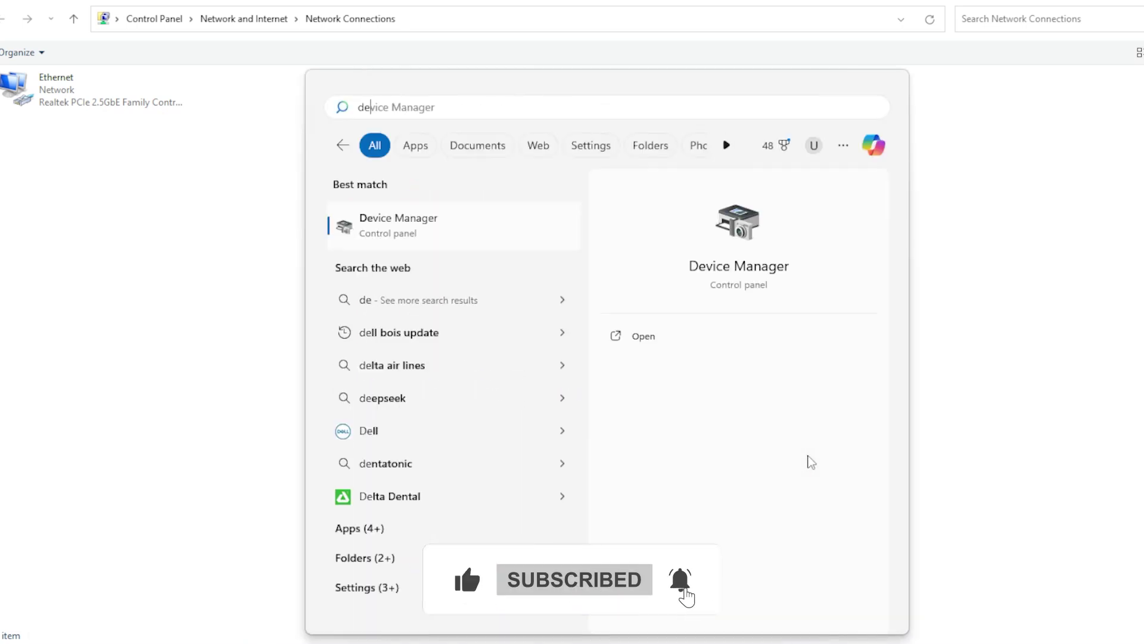
Reopen Device Manager and confirm the Realtek PCIe 2.5GbE controller is listed under Network adapters.
click(397, 222)
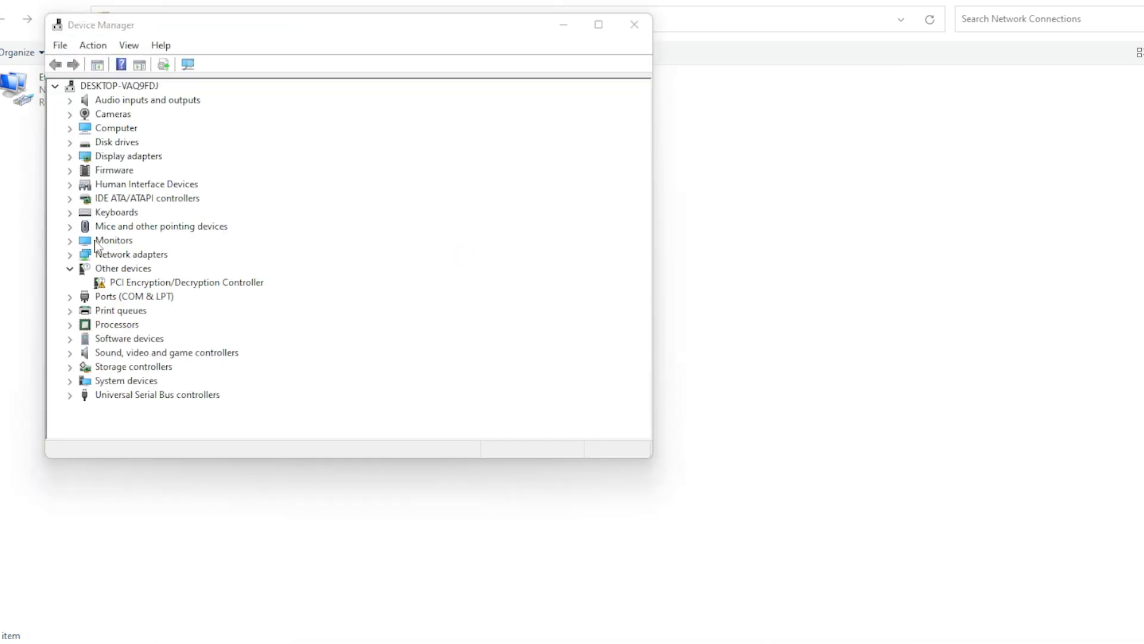
click(70, 254)
right_click(146, 267)
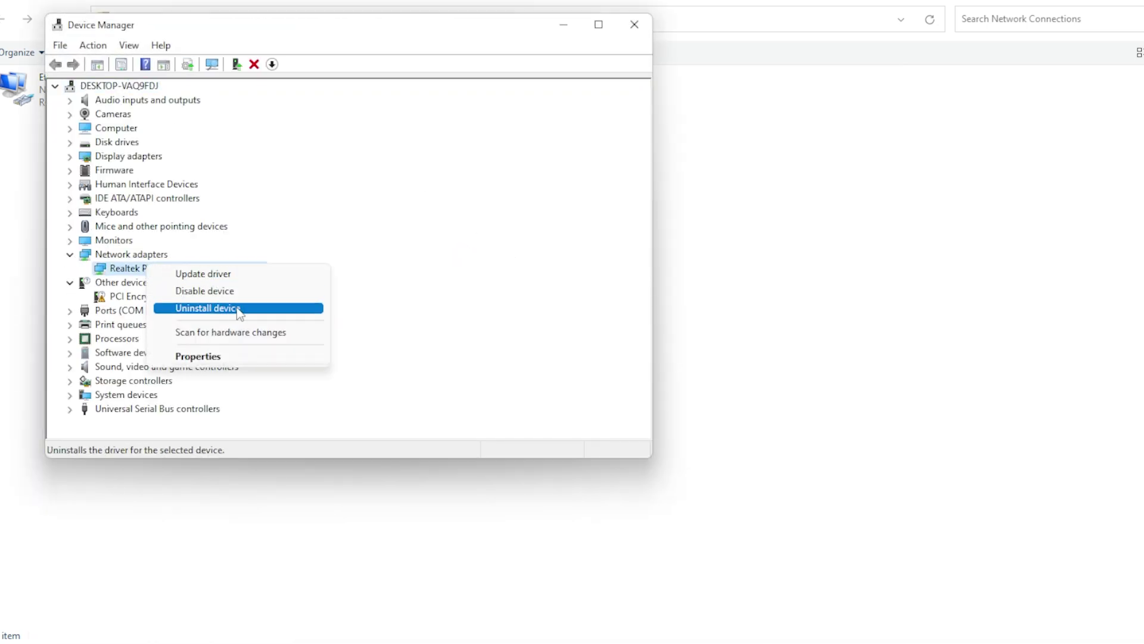
click(437, 289)
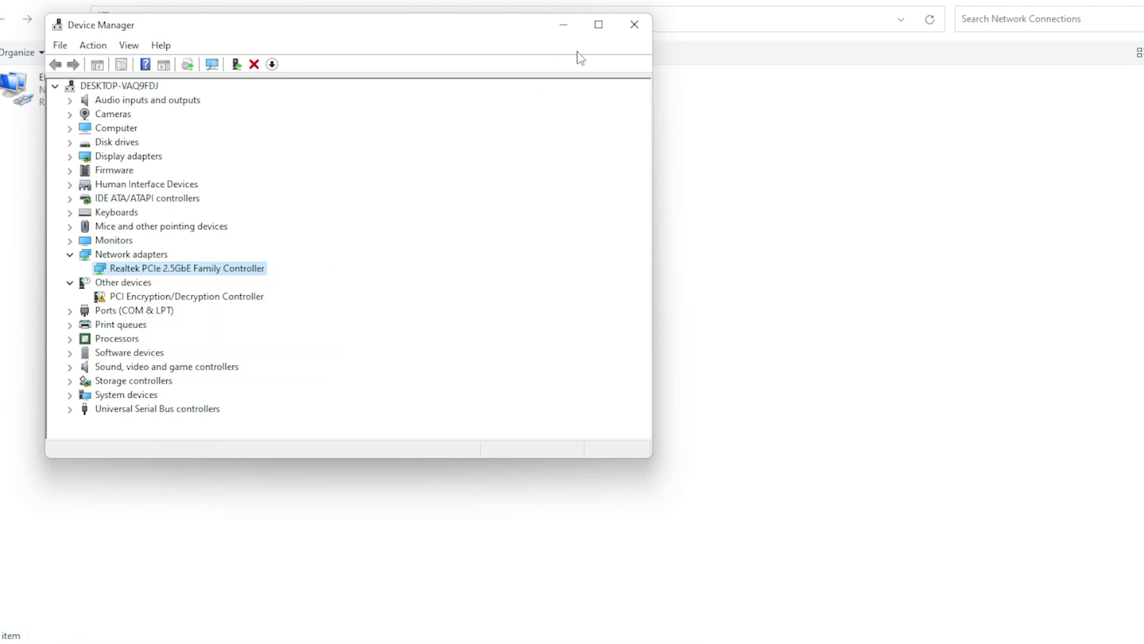